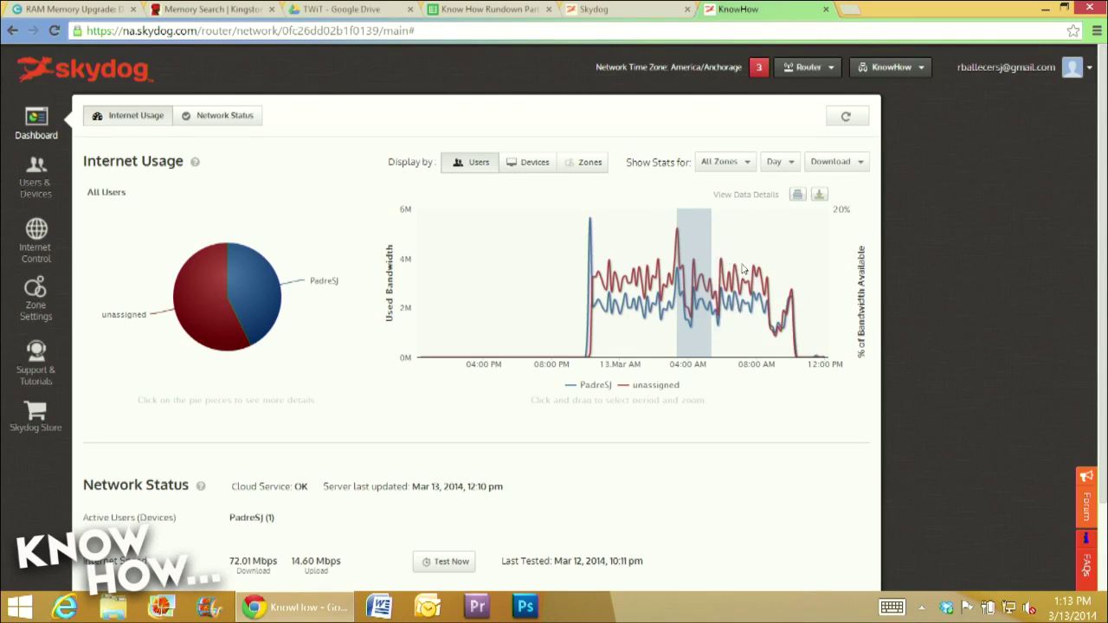
# View the internet usage statistics for the Hour period and return the display to Day
pyautogui.rightClick(751, 269)
pyautogui.click(755, 264)
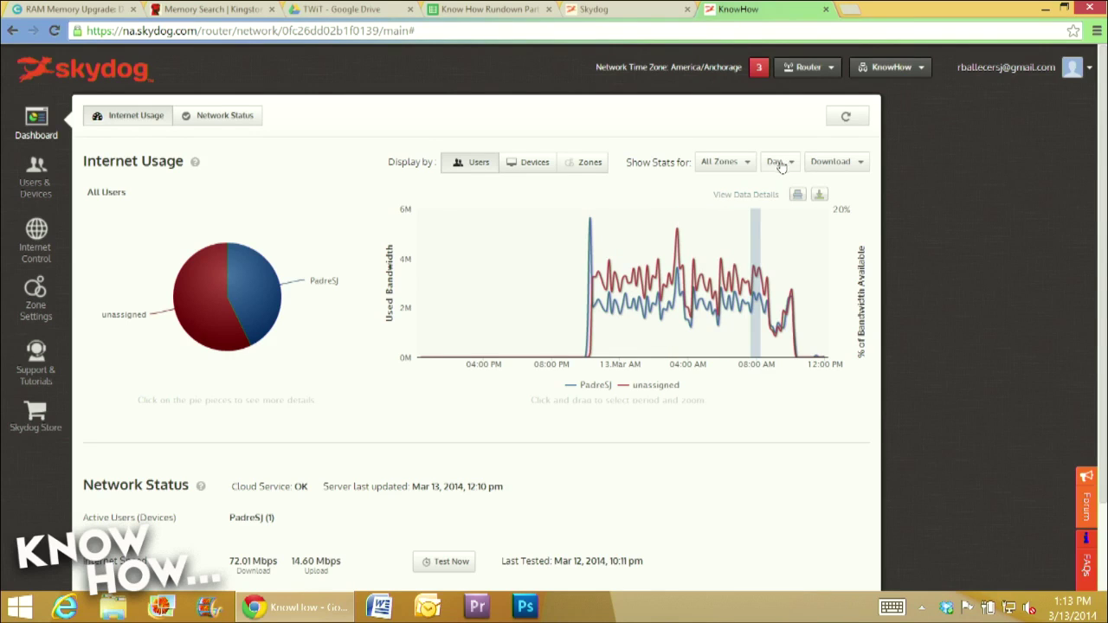
pyautogui.click(778, 162)
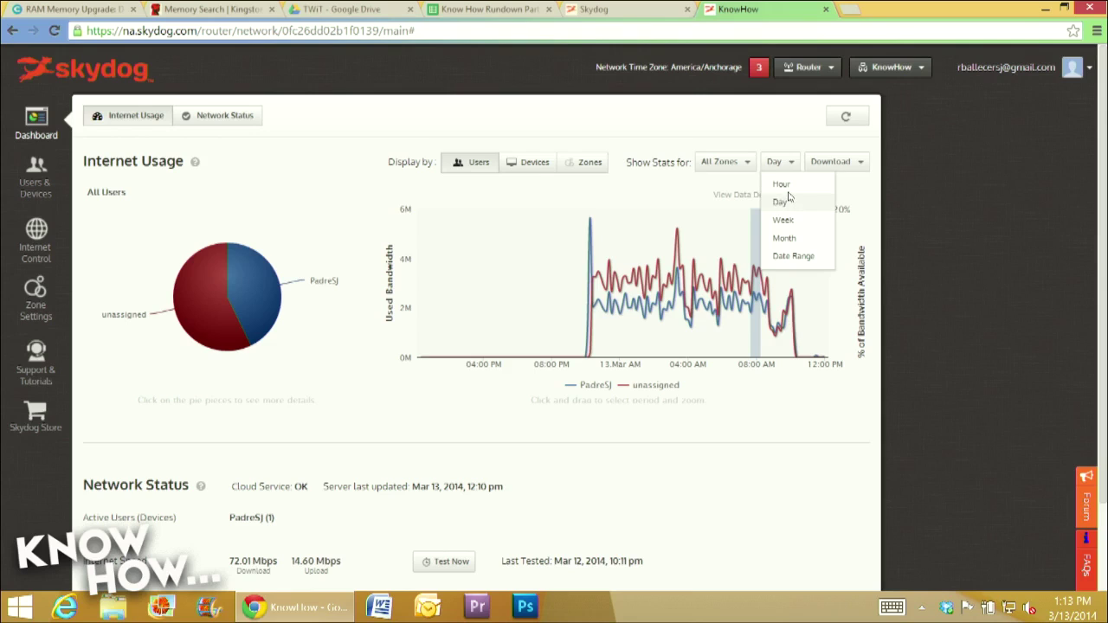
pyautogui.click(782, 185)
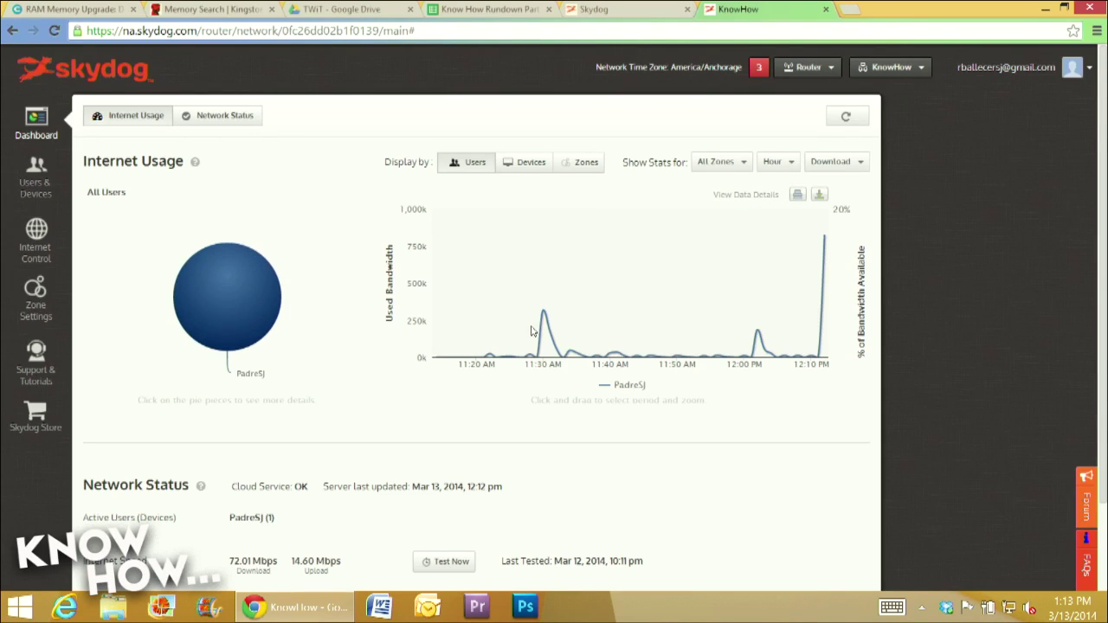
pyautogui.click(771, 166)
pyautogui.click(776, 202)
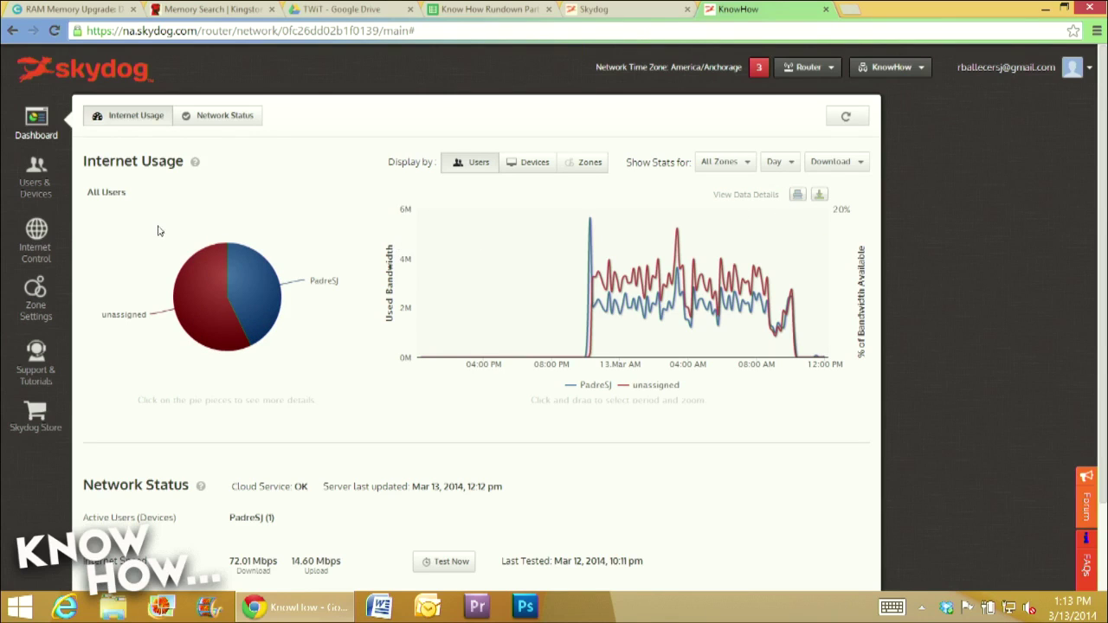
# Create a new network user, entering the user's name and e-mail address, and proceed to device assignment
pyautogui.click(39, 182)
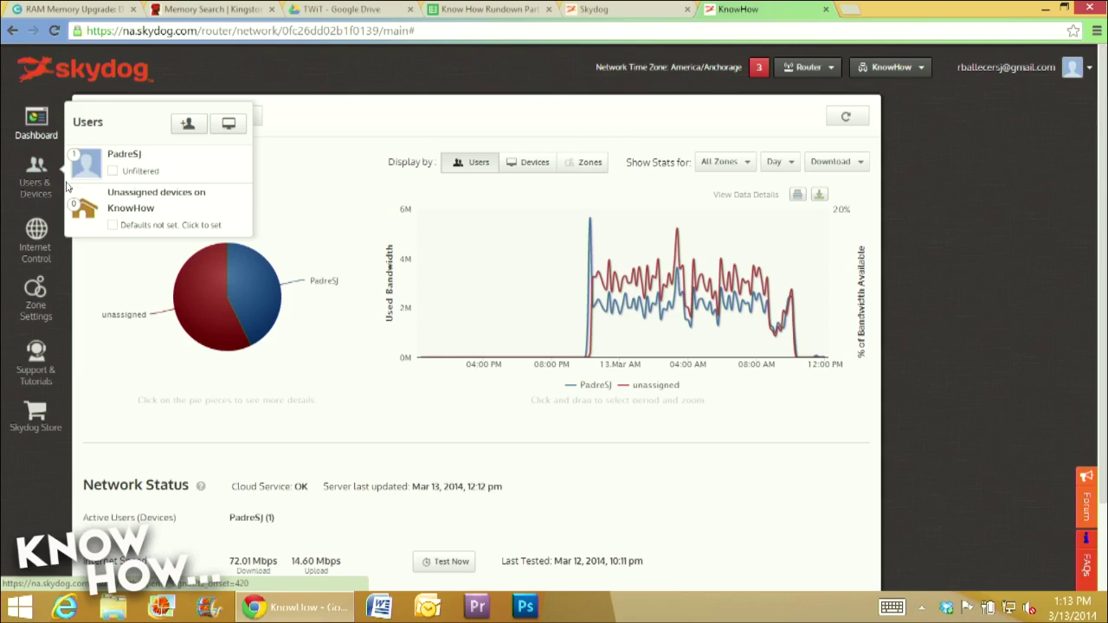
pyautogui.click(188, 124)
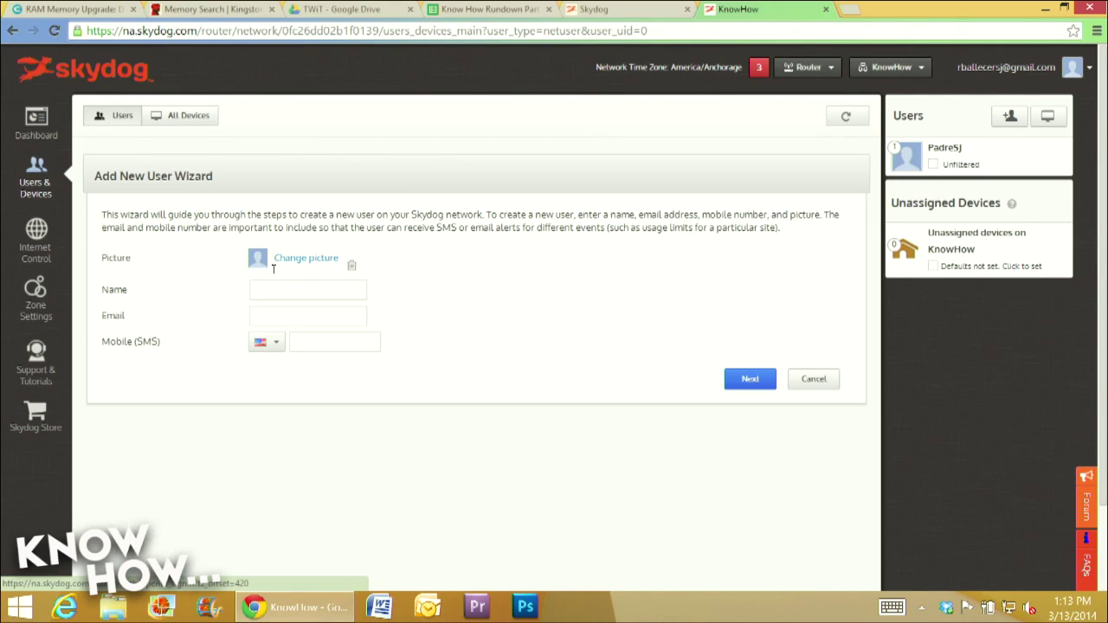
pyautogui.click(271, 295)
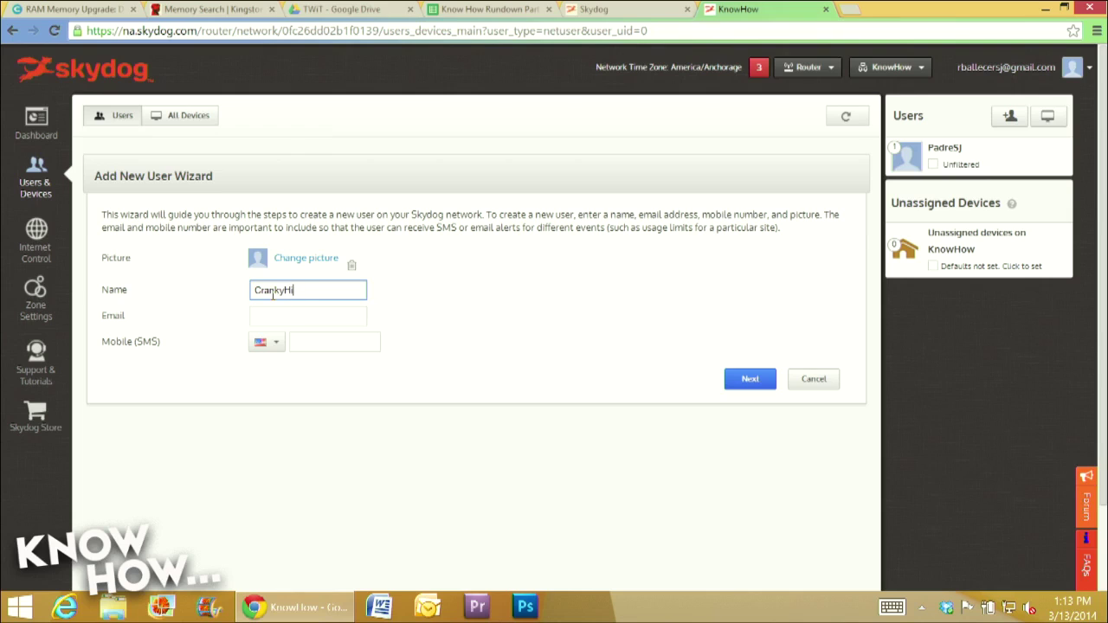
pyautogui.press('Tab')
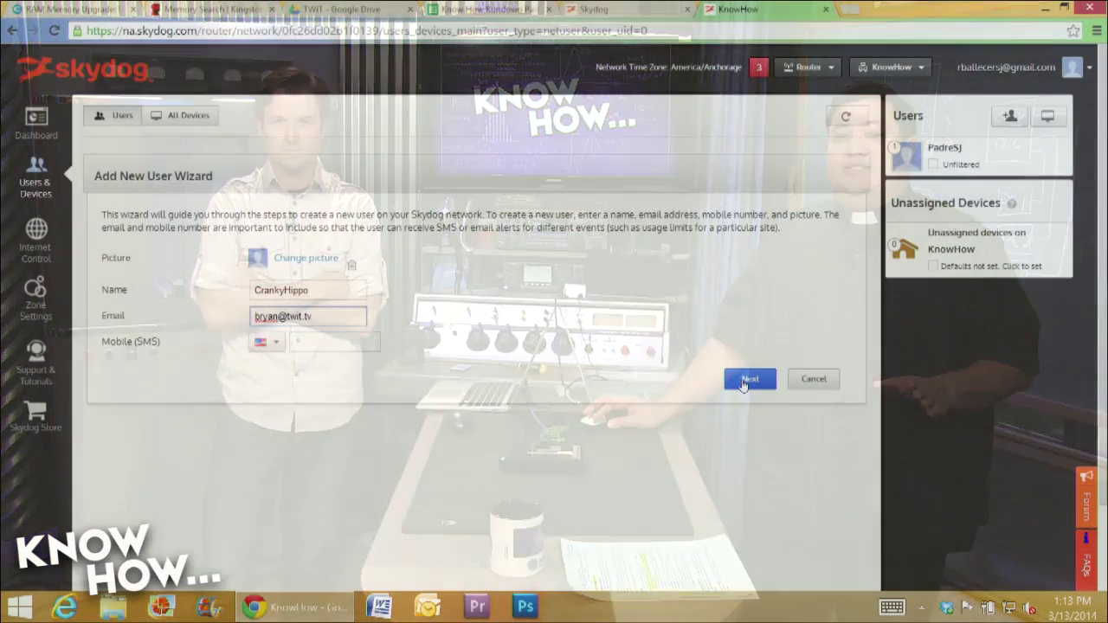
pyautogui.click(745, 378)
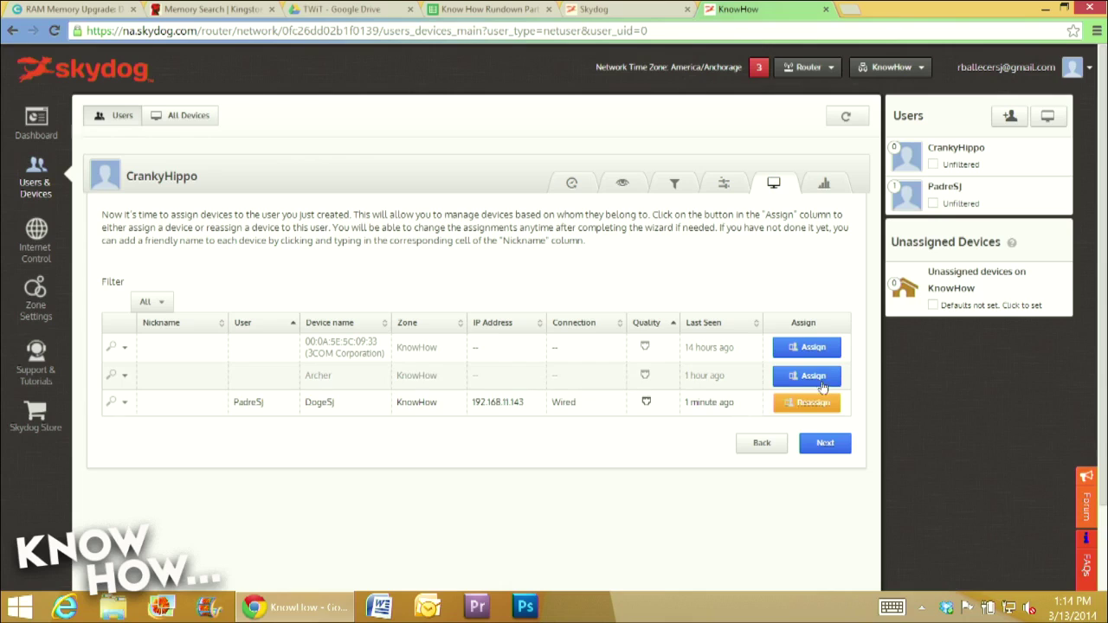
# Assign the Archer device to the new user and turn on Bandwidth Limiting and Prioritization
pyautogui.click(819, 378)
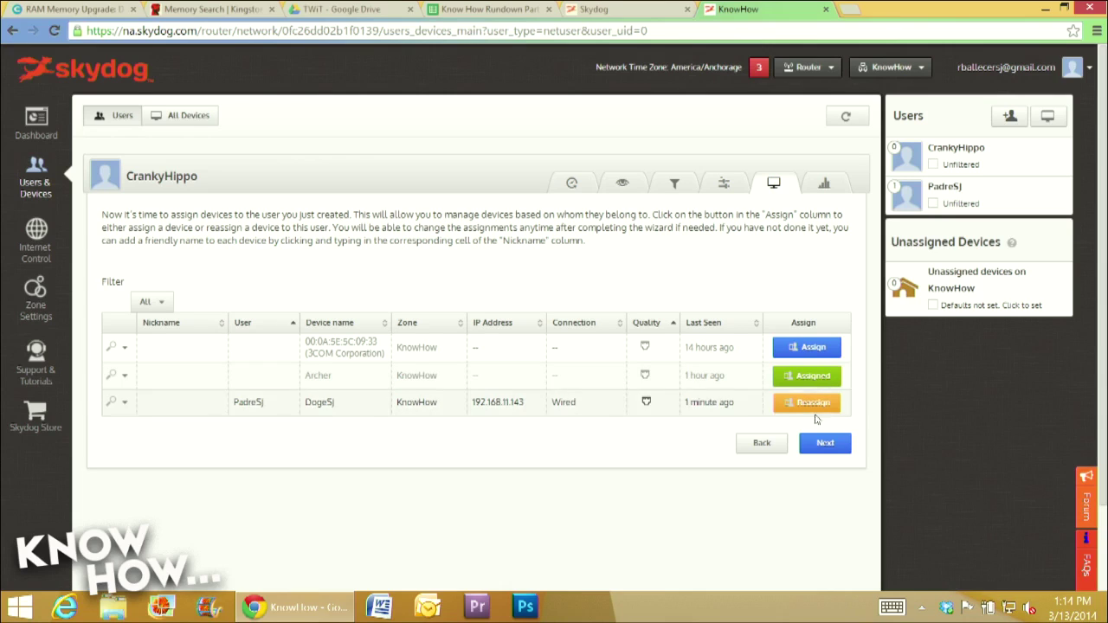
pyautogui.click(827, 444)
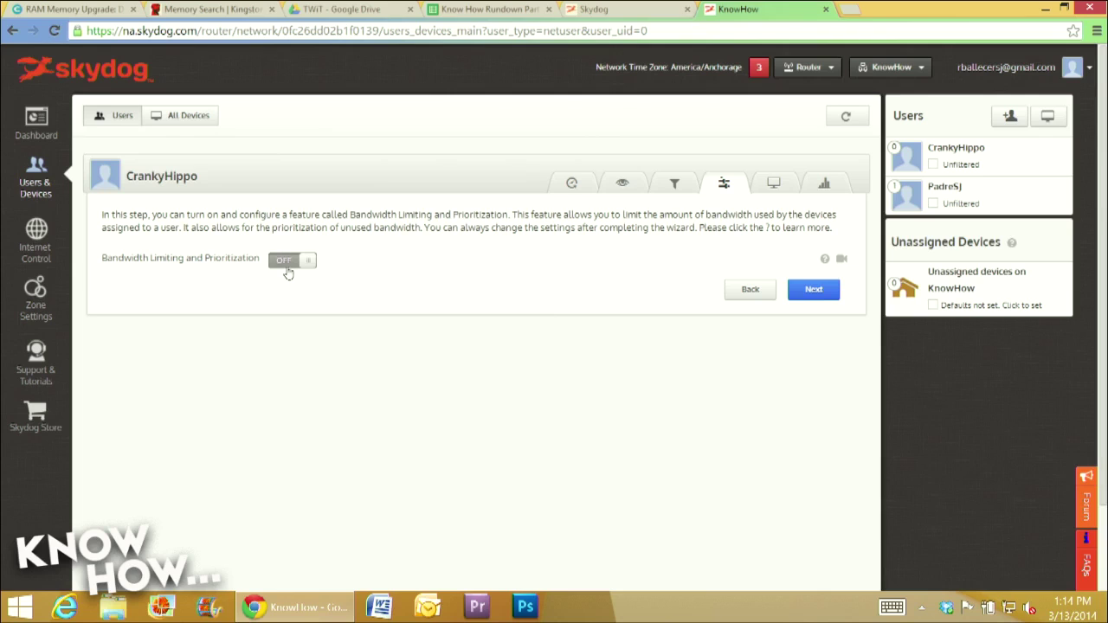
pyautogui.click(286, 264)
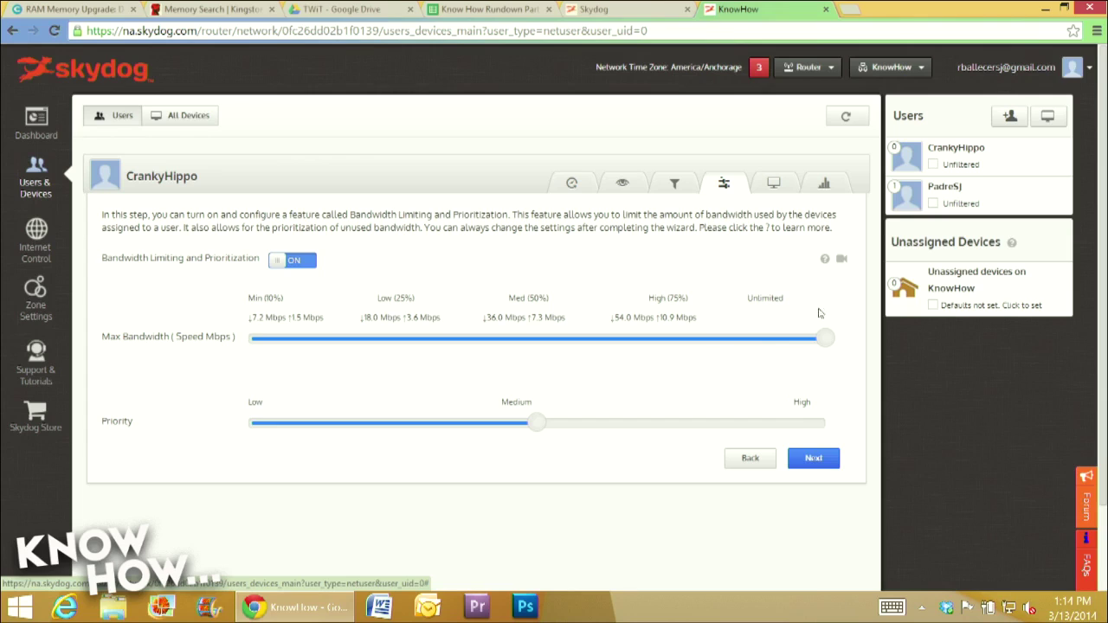
pyautogui.click(835, 461)
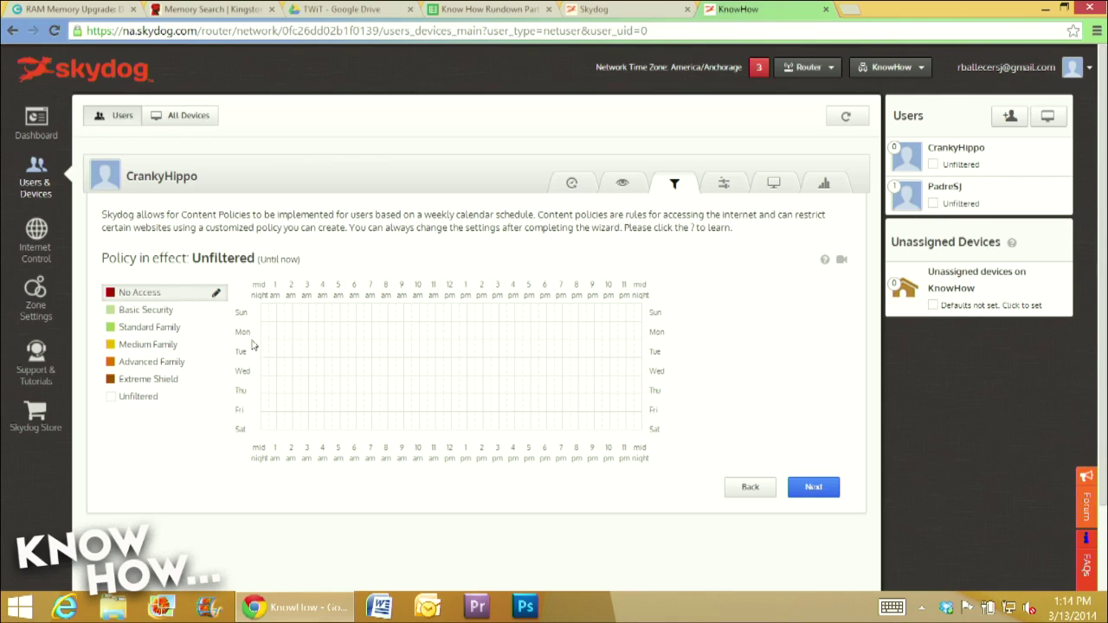
# Schedule the No Access policy all day Monday to Friday, overlaid with Standard Family from about 8:30 am to 9:30 pm Sunday to Friday
pyautogui.moveTo(262, 323); pyautogui.dragTo(640, 414)
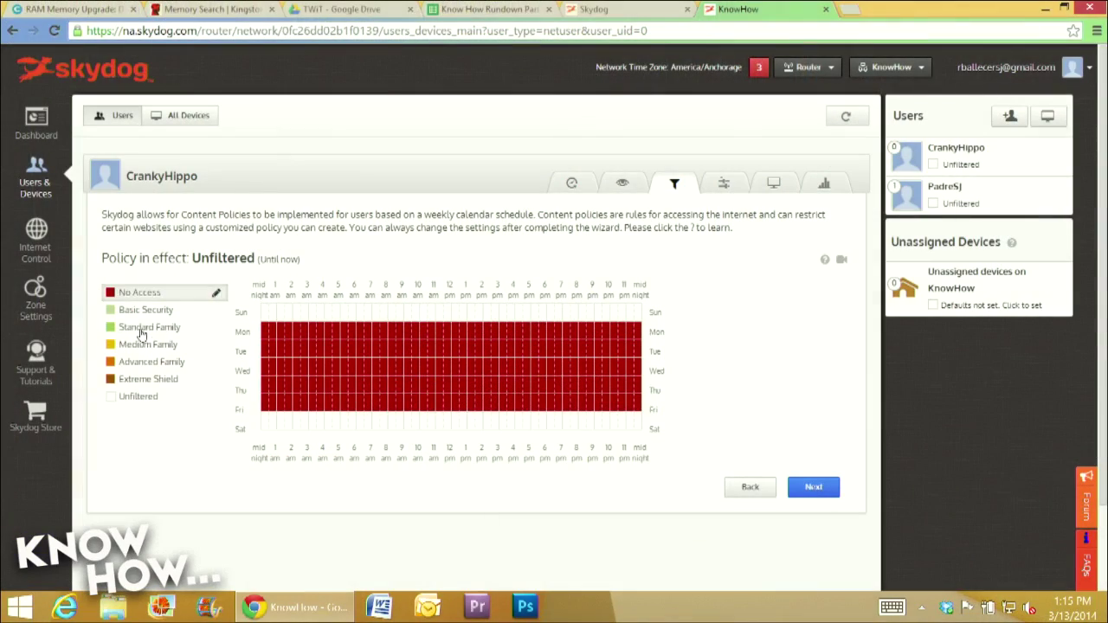
pyautogui.click(141, 334)
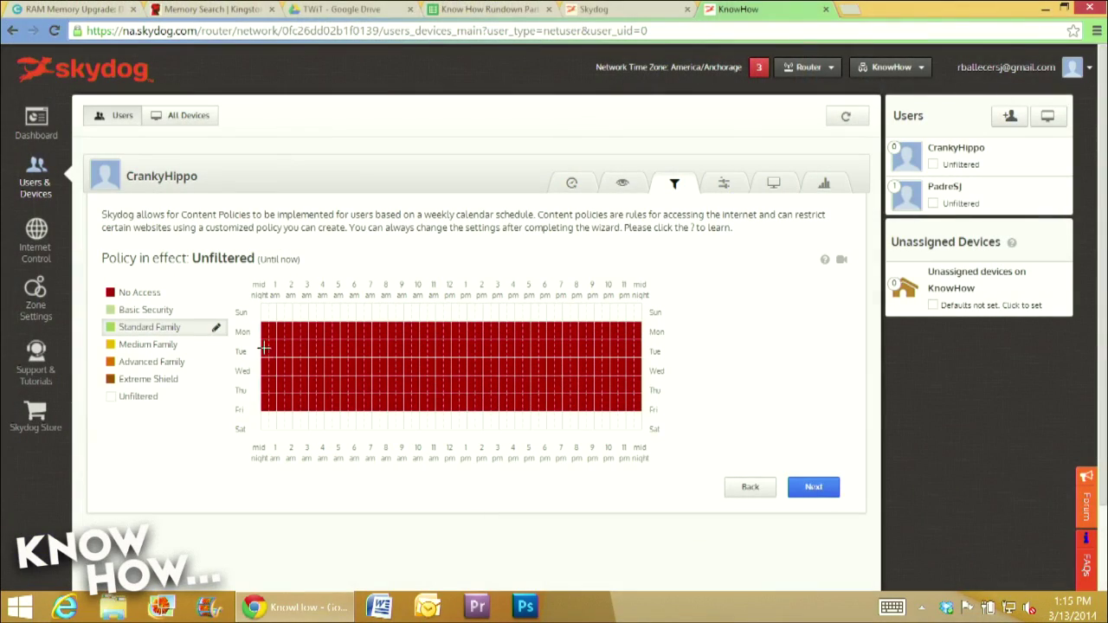
pyautogui.moveTo(397, 320); pyautogui.dragTo(598, 406)
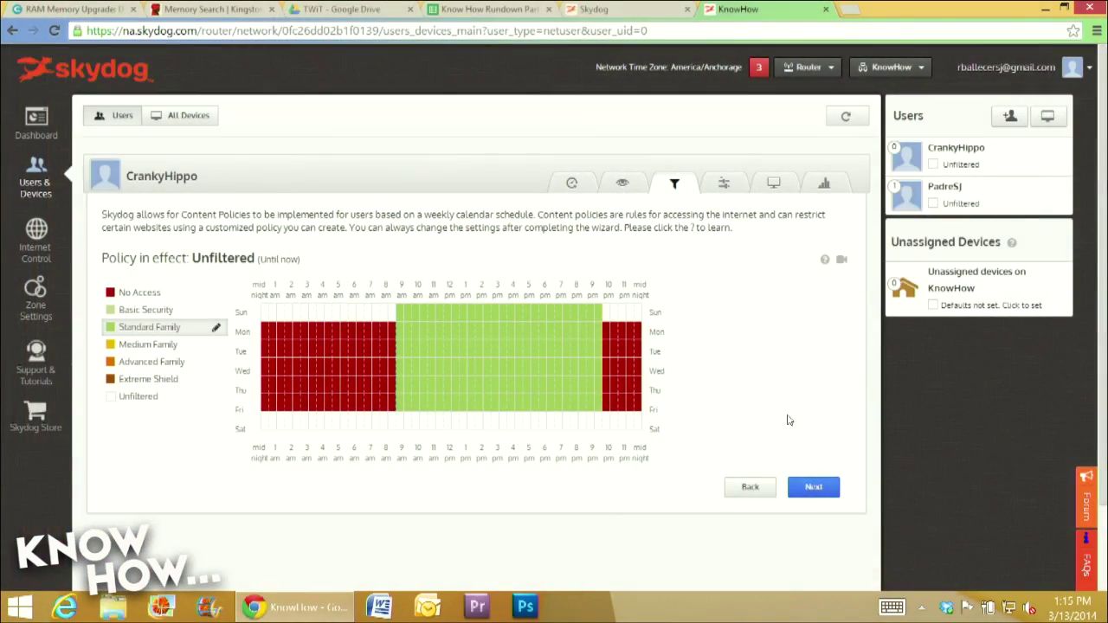
pyautogui.click(814, 486)
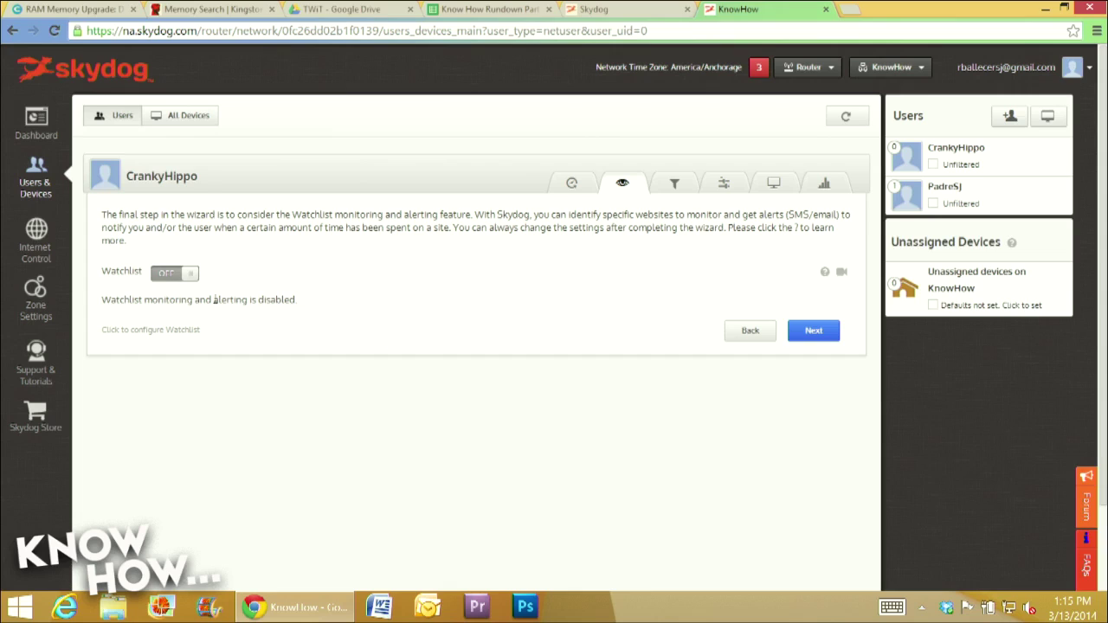
# Turn on the Watchlist and Web Access History Logging for the new user and finish the wizard
pyautogui.click(160, 274)
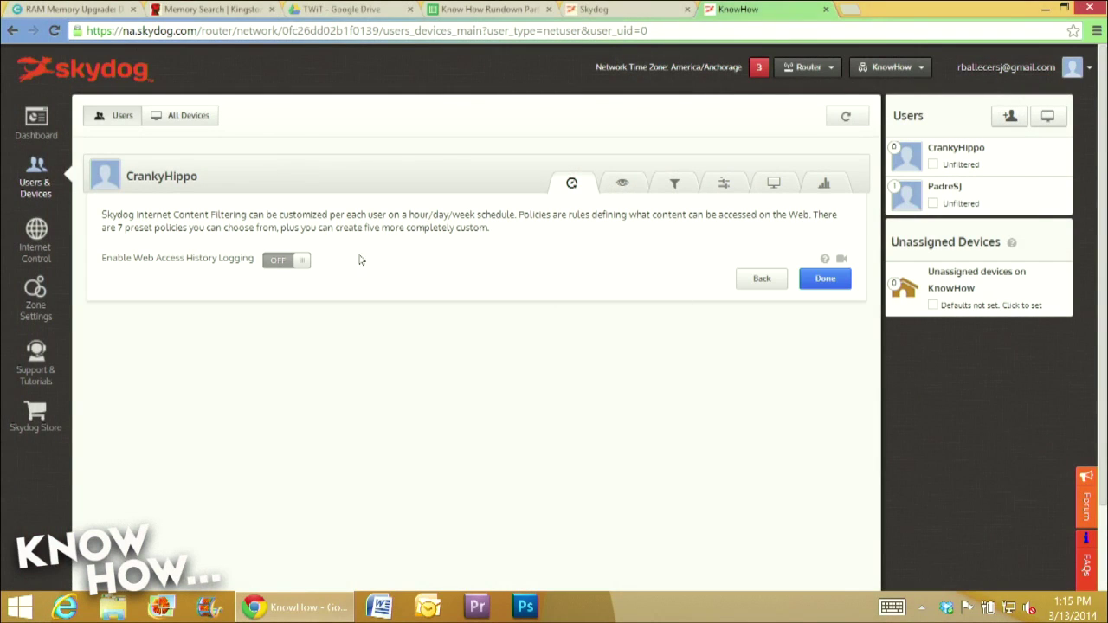
pyautogui.click(279, 263)
pyautogui.click(409, 385)
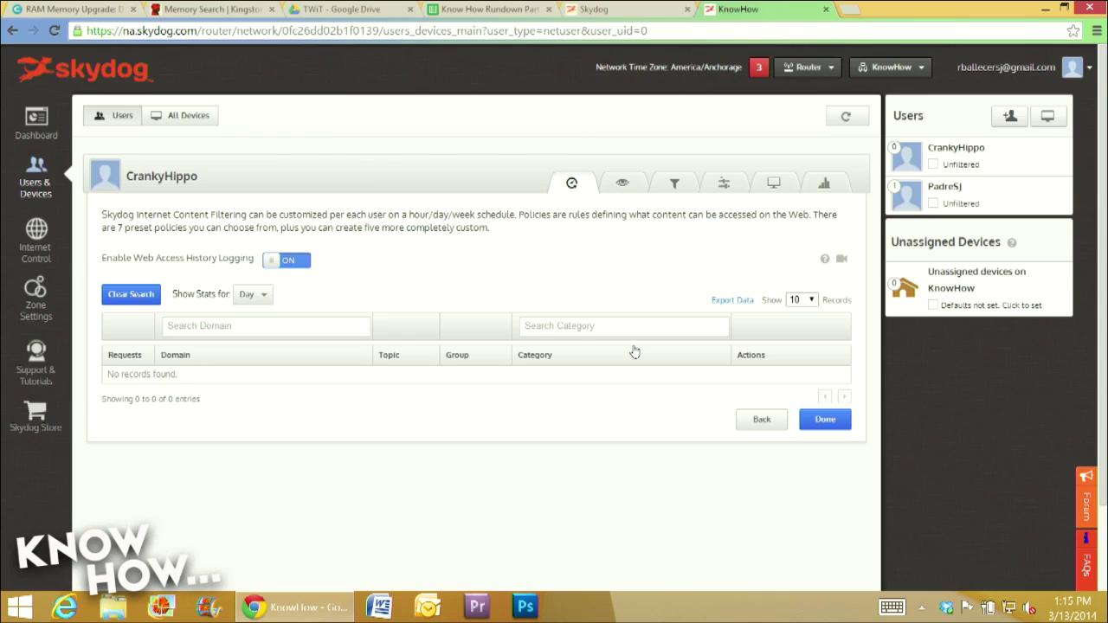
pyautogui.click(825, 422)
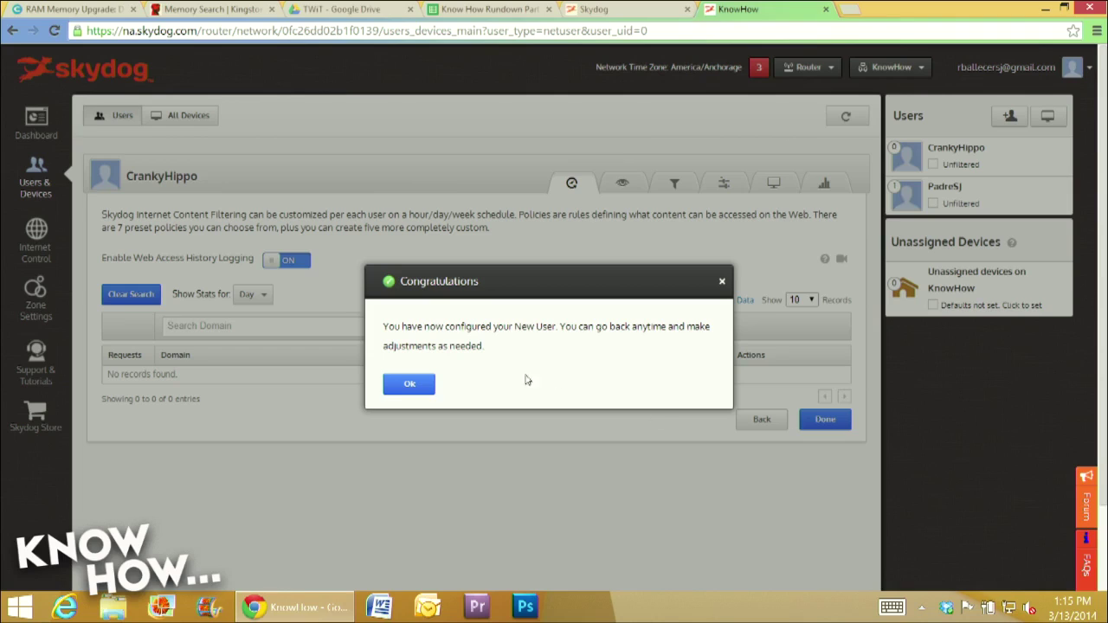
pyautogui.click(424, 389)
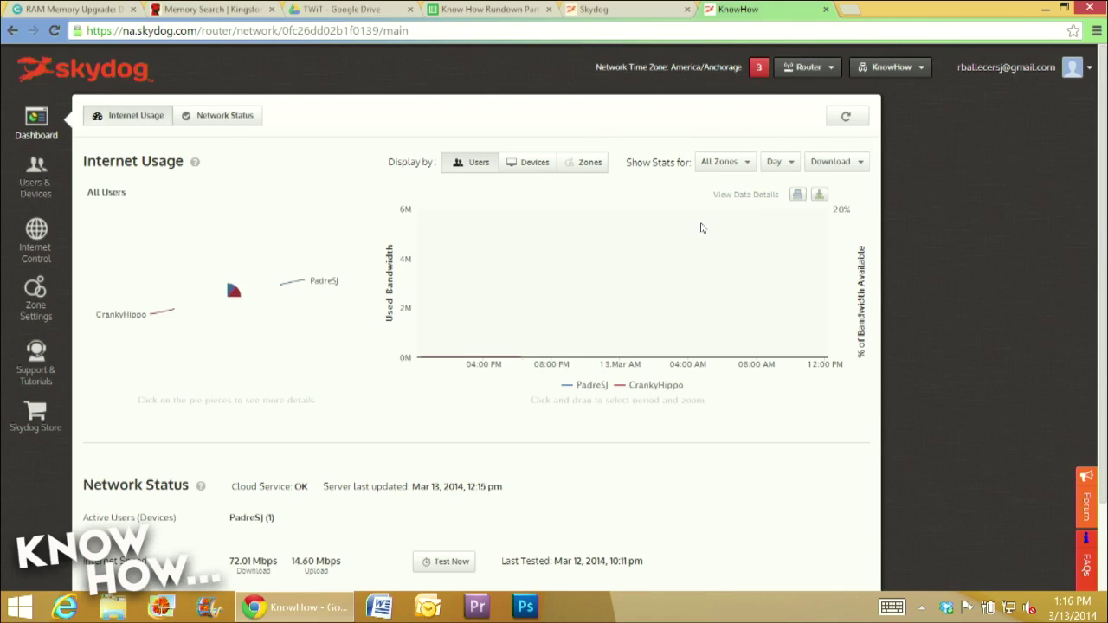
pyautogui.moveTo(587, 323)
pyautogui.mouseDown()
pyautogui.moveTo(645, 319)
pyautogui.moveTo(278, 299)
pyautogui.mouseUp()
pyautogui.rightClick(207, 316)
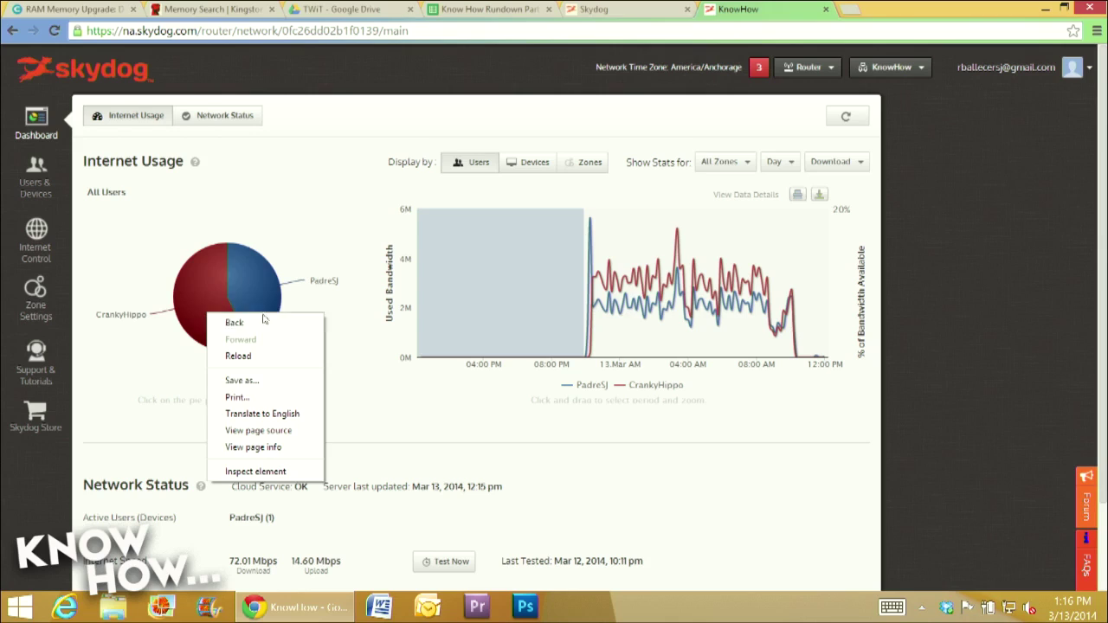
pyautogui.click(246, 299)
pyautogui.moveTo(246, 300); pyautogui.dragTo(544, 311)
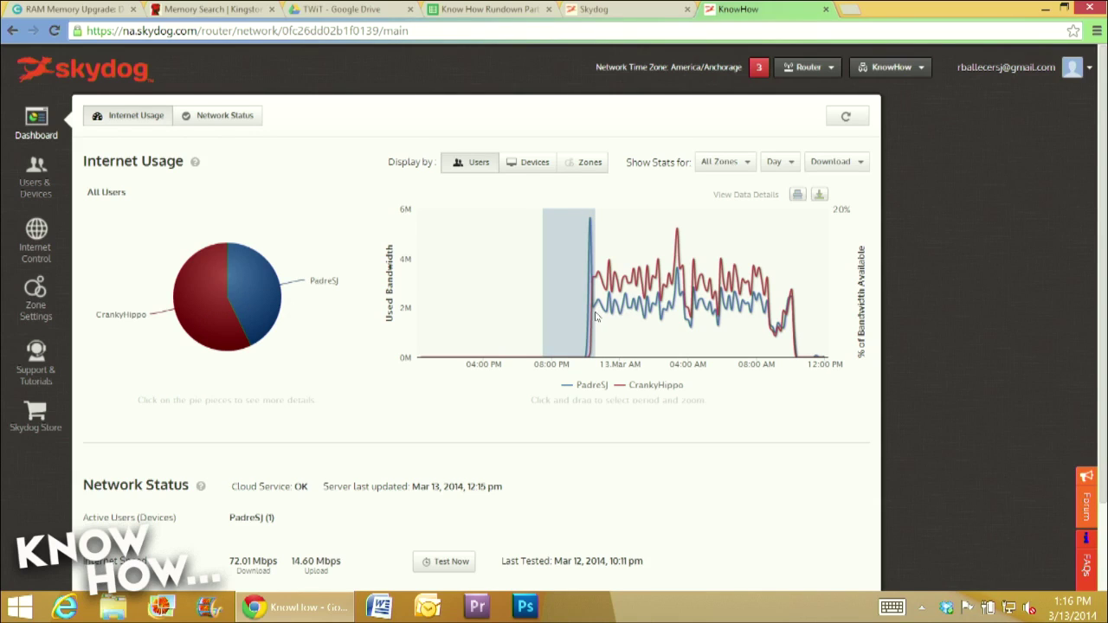
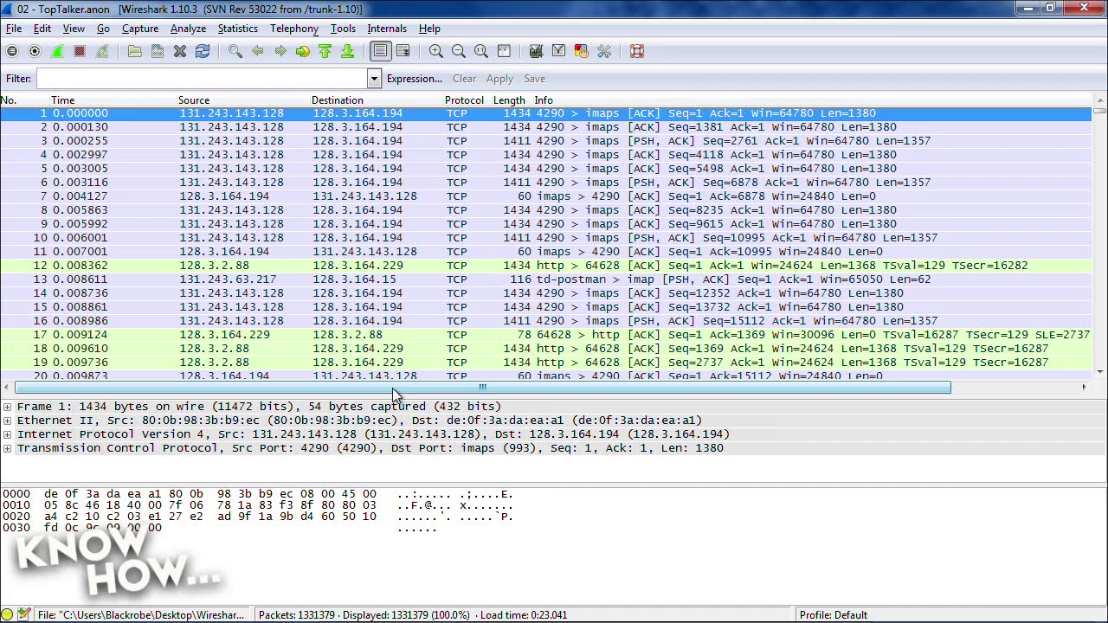
# Inspect packets 10 and 11 of the TopTalker capture in Wireshark and browse the packet list down to around packet 198100
pyautogui.click(558, 242)
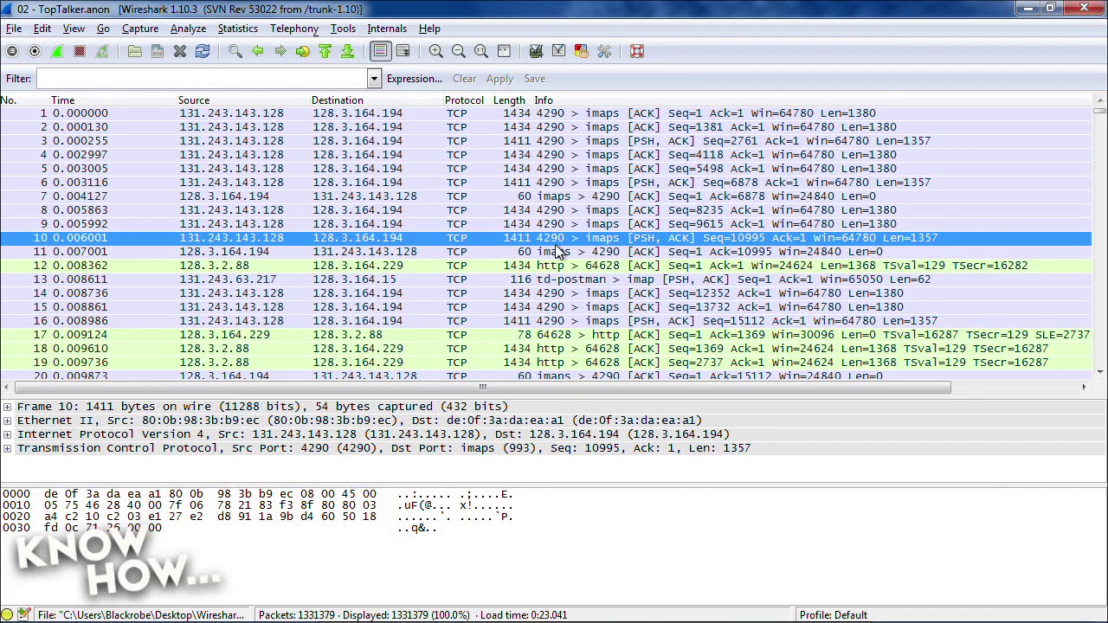
pyautogui.click(559, 251)
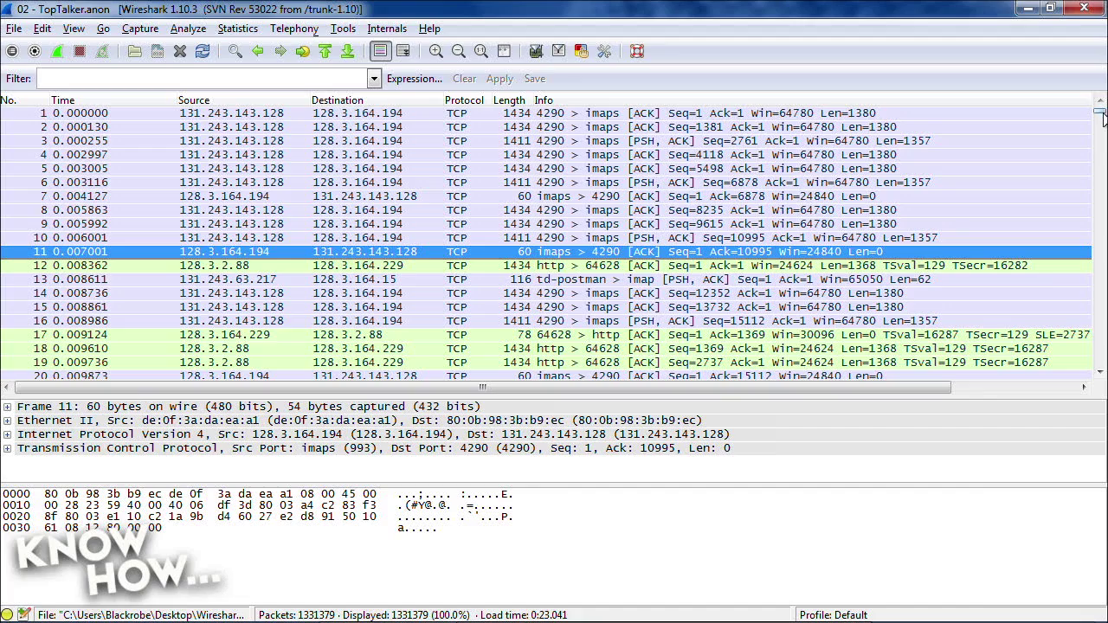
pyautogui.moveTo(1101, 113); pyautogui.dragTo(1102, 137)
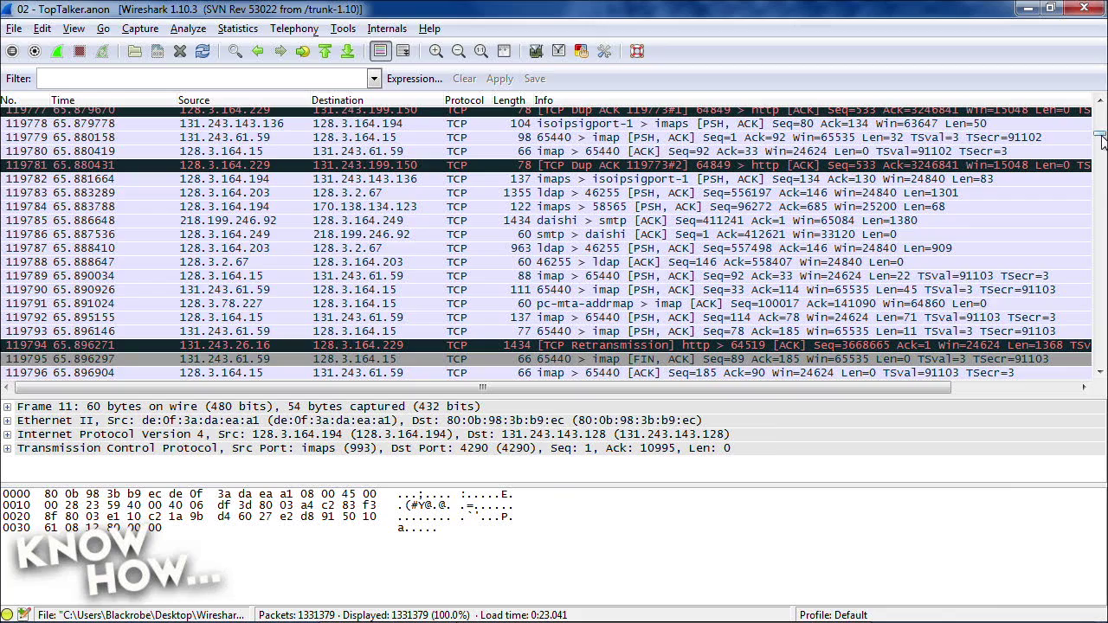
pyautogui.moveTo(1103, 141); pyautogui.dragTo(1101, 149)
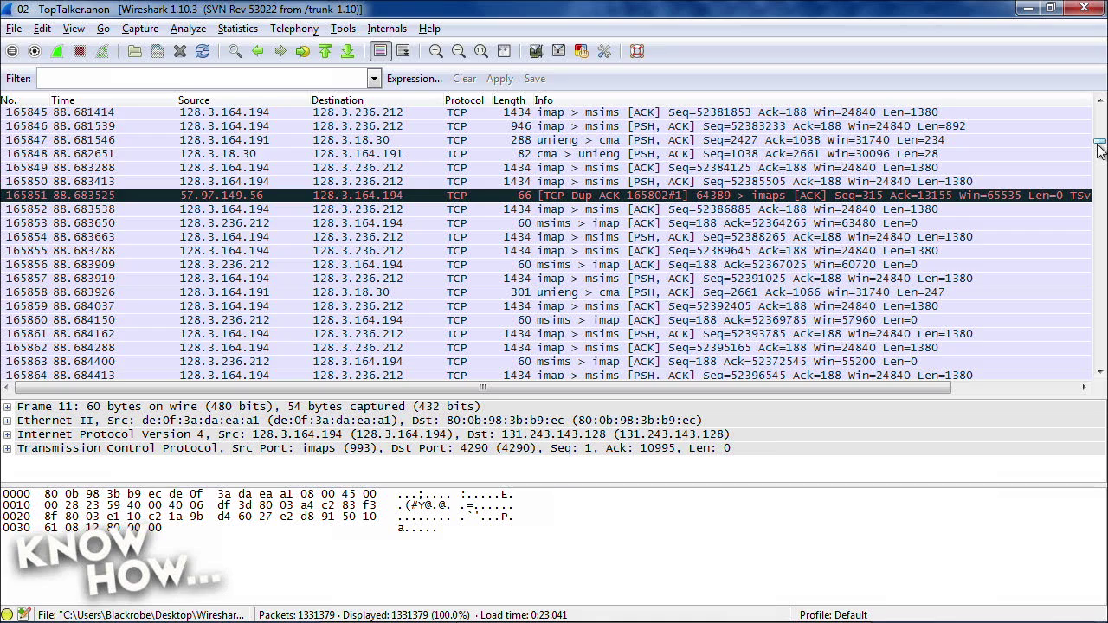
pyautogui.moveTo(1100, 150); pyautogui.dragTo(1099, 155)
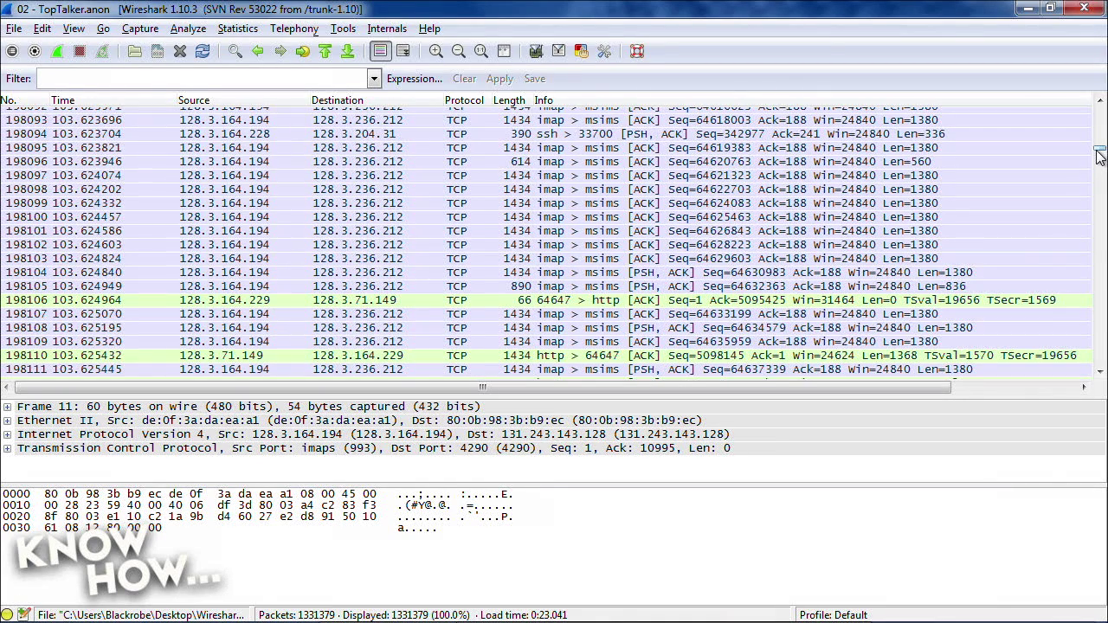
# Open the Conversations statistics for the capture, stop the recalculation and move the Conversations window clear of the one behind it
pyautogui.click(304, 35)
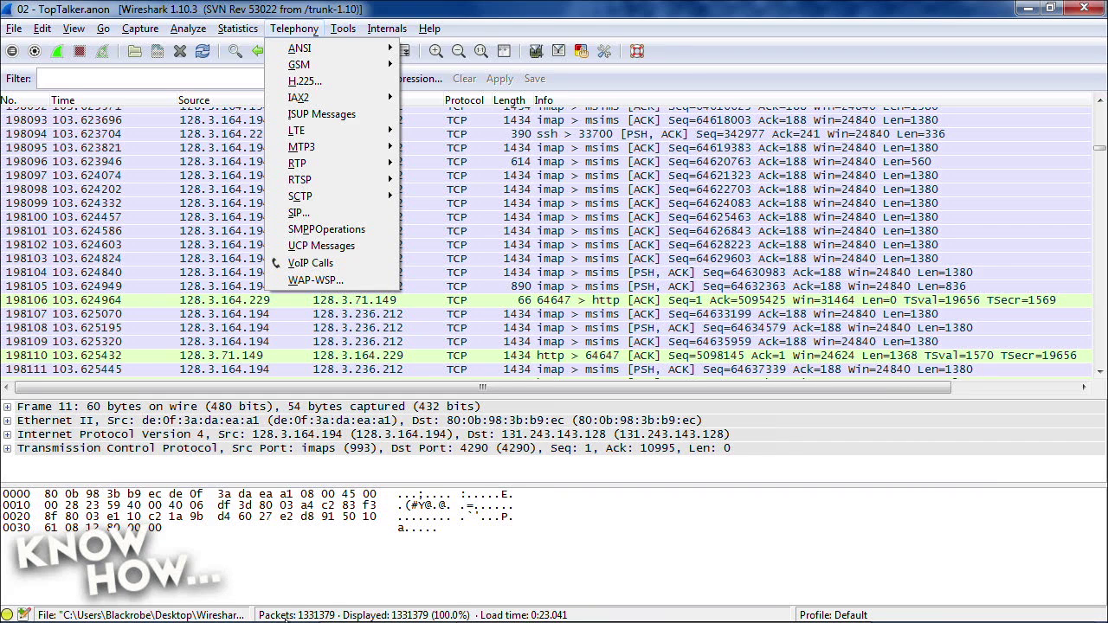
pyautogui.click(237, 29)
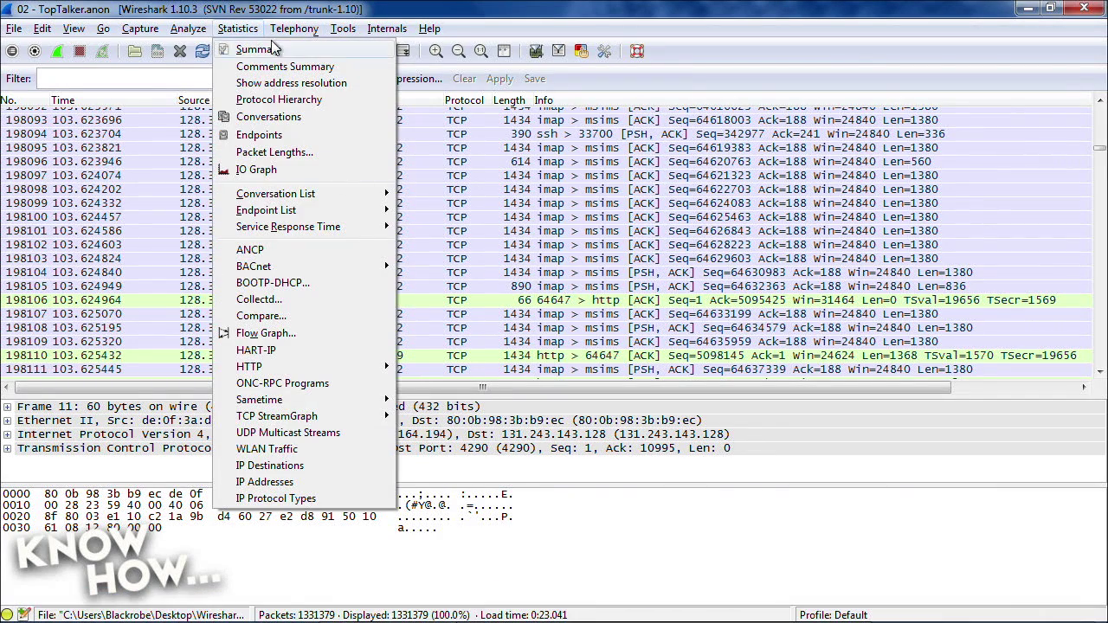
pyautogui.click(184, 33)
pyautogui.click(239, 31)
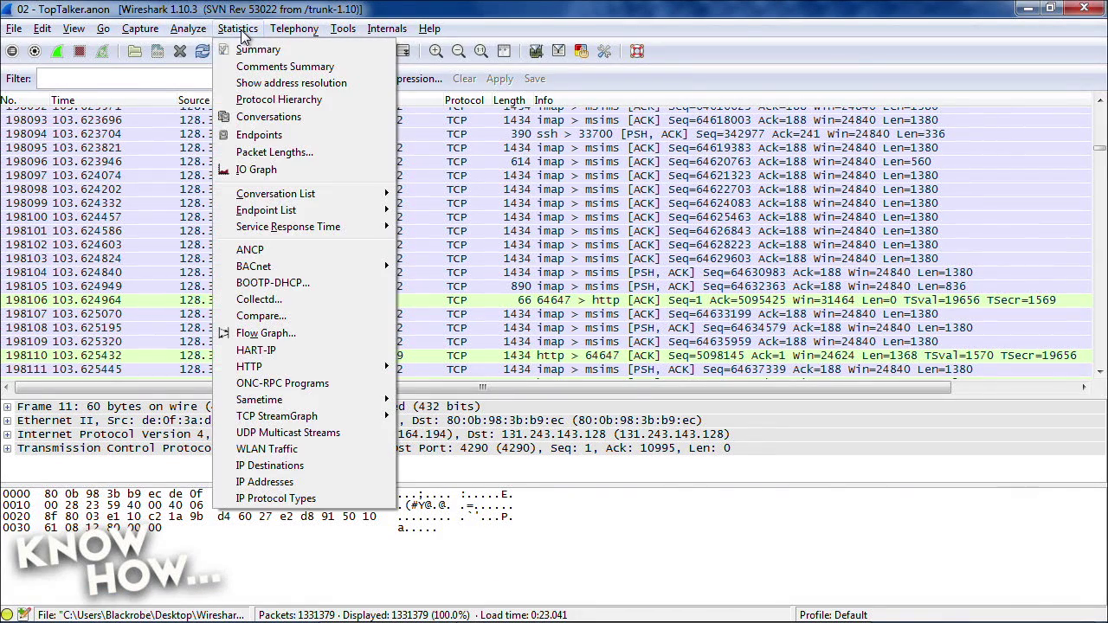
pyautogui.click(271, 124)
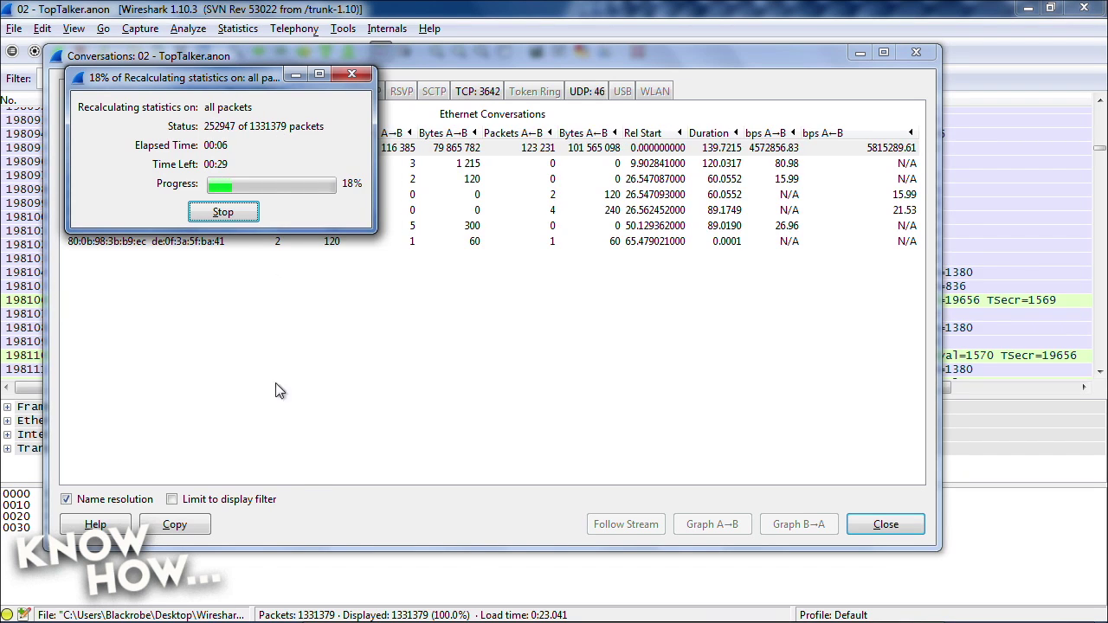
pyautogui.click(446, 607)
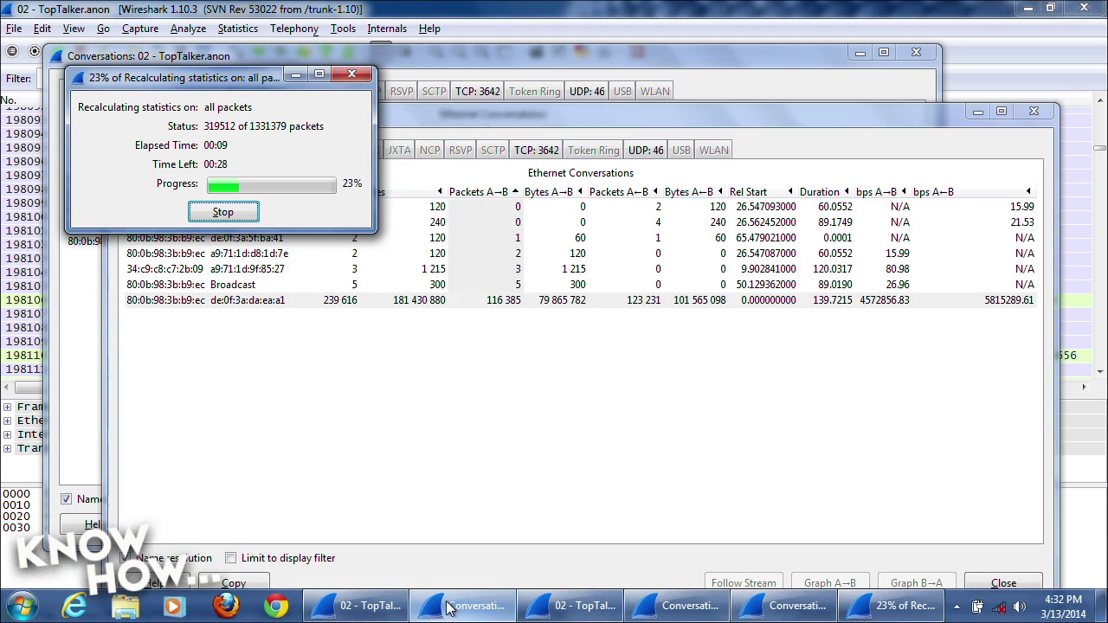
pyautogui.click(223, 211)
pyautogui.moveTo(654, 63); pyautogui.dragTo(719, 83)
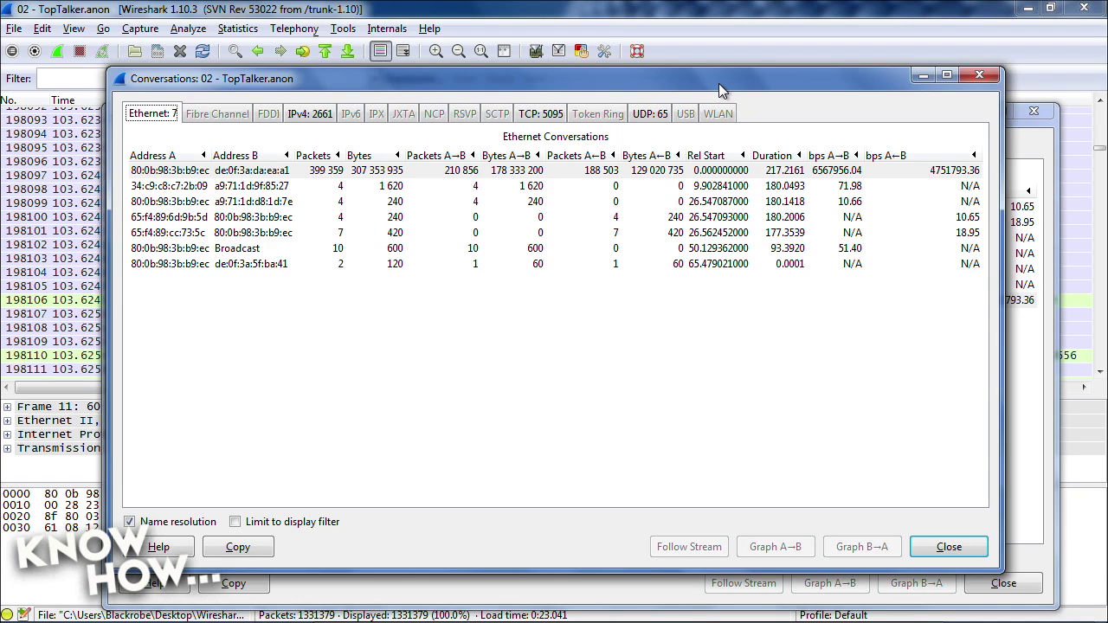
# Sort the capture's UDP conversations by total bytes in descending order and select the conversation with the most bytes
pyautogui.click(649, 113)
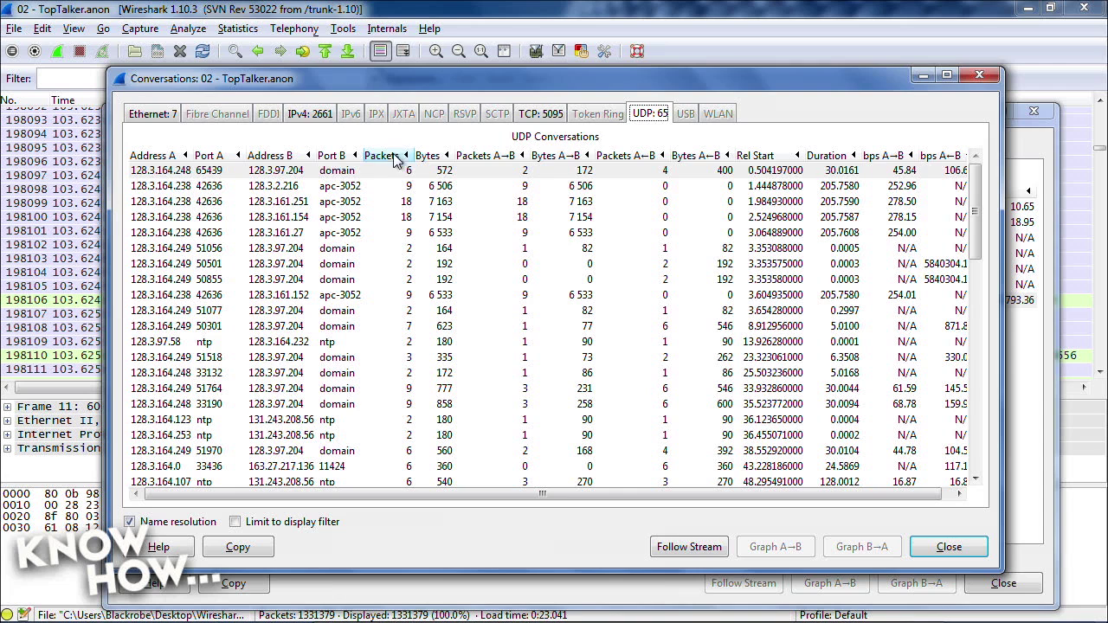
pyautogui.click(432, 157)
pyautogui.click(433, 157)
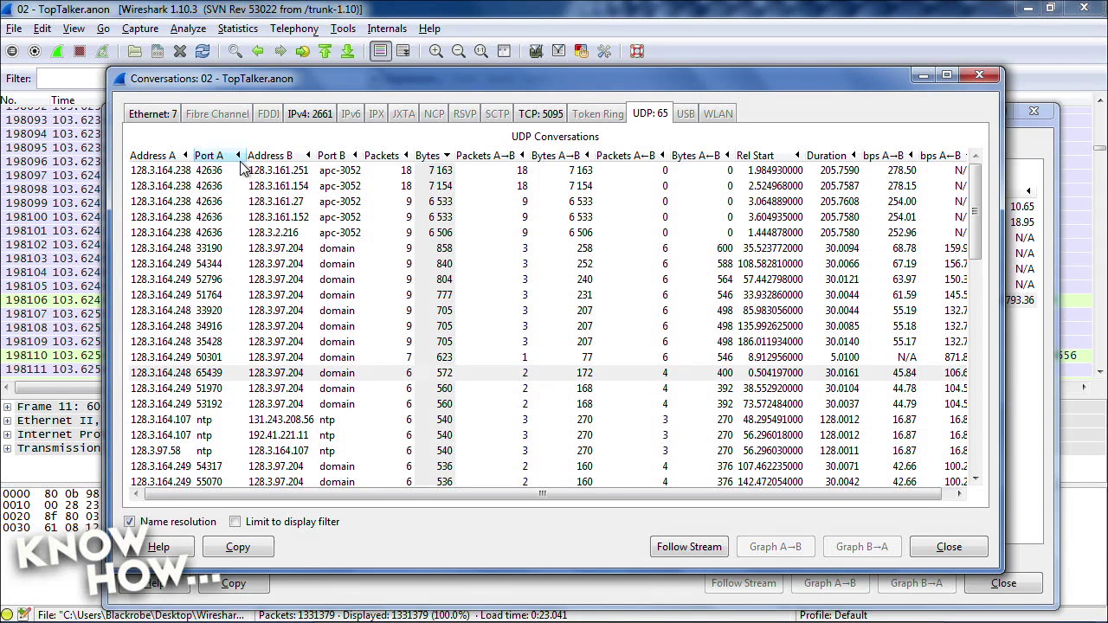
pyautogui.click(171, 173)
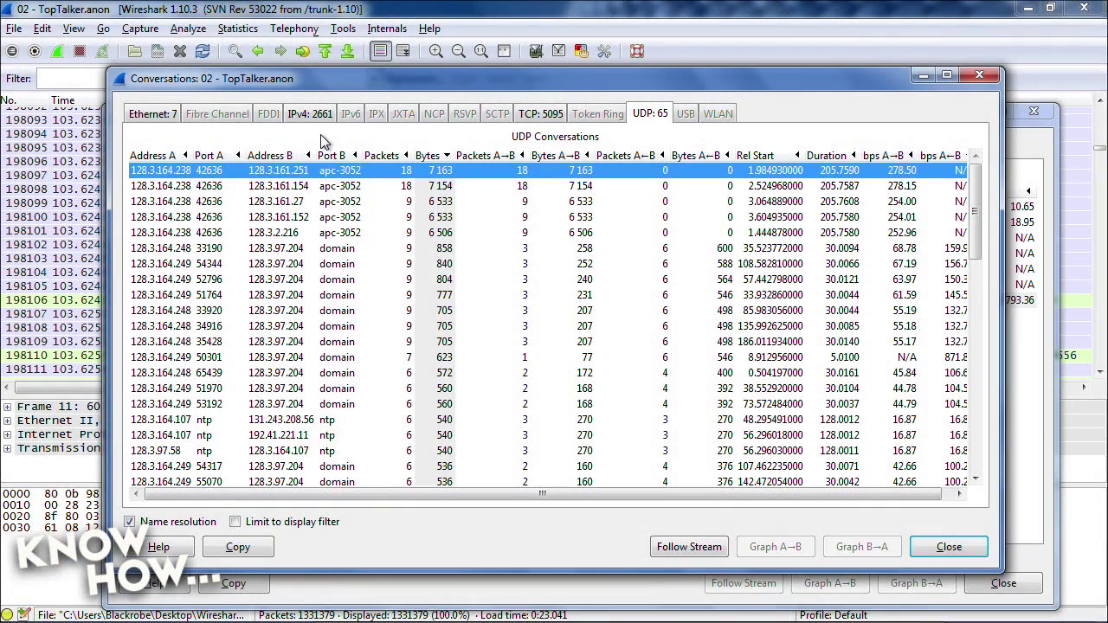
# Switch to the other Conversations window and sort its Ethernet conversations by total bytes, largest first
pyautogui.moveTo(308, 617)
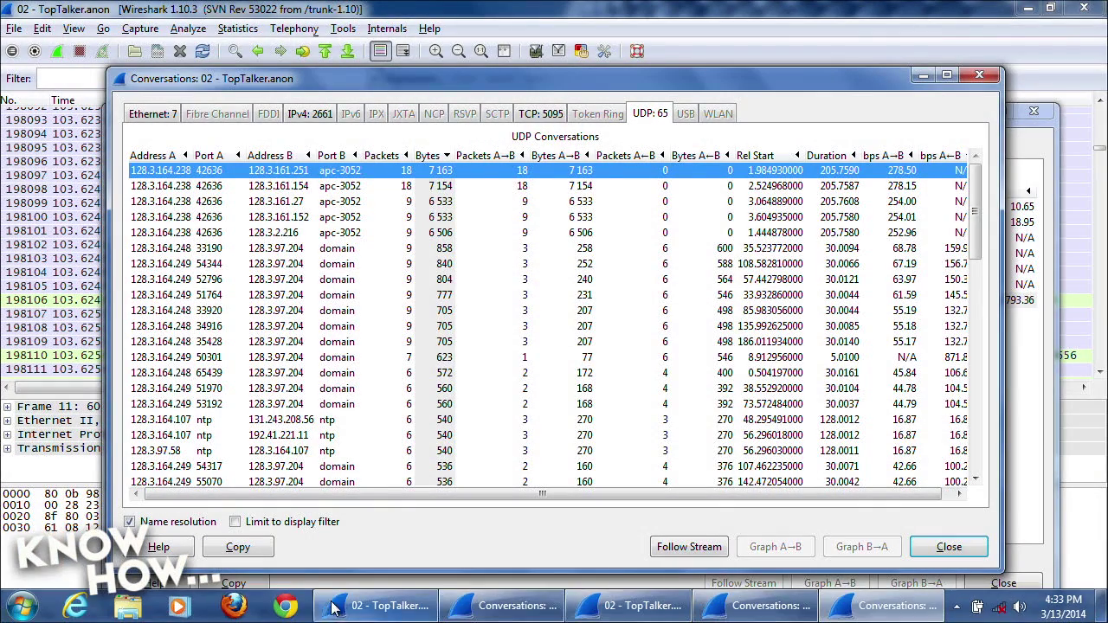
pyautogui.click(474, 608)
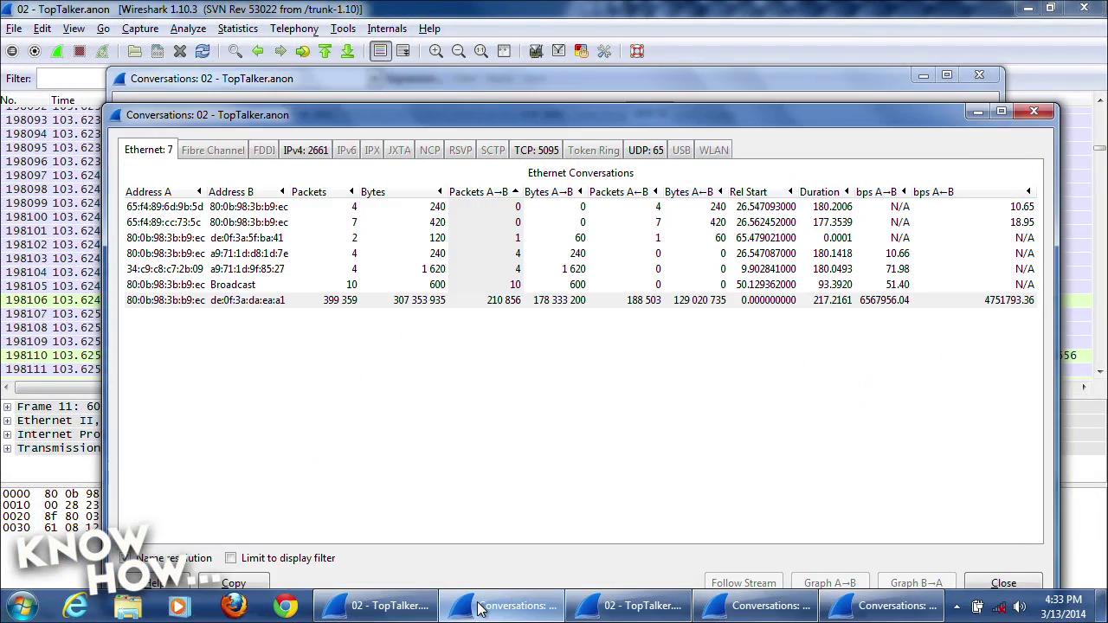
pyautogui.click(396, 187)
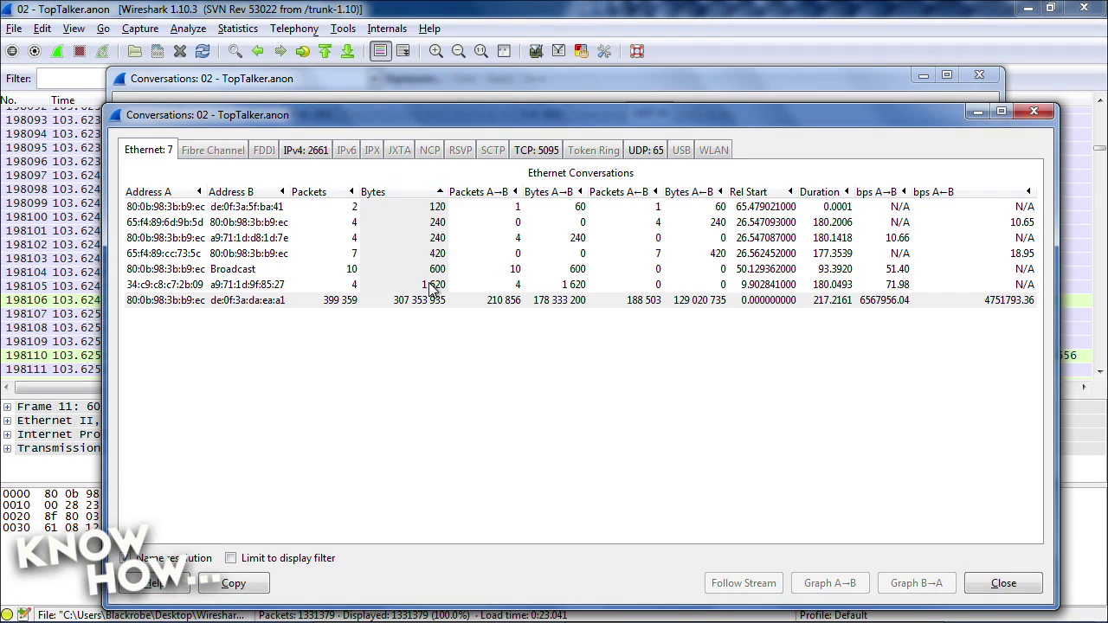
pyautogui.click(417, 192)
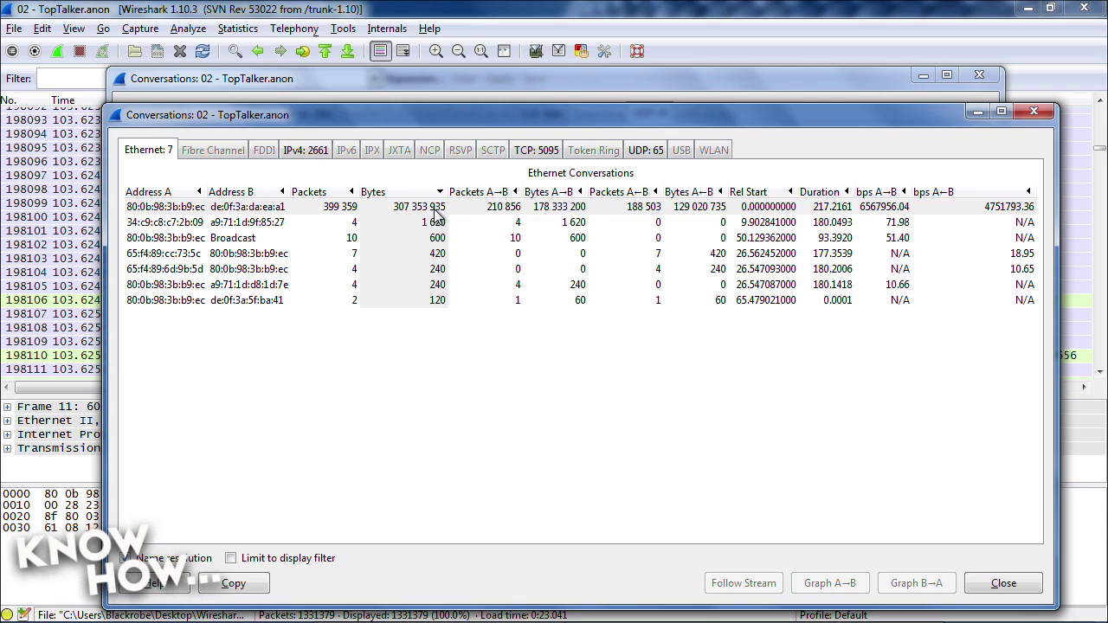